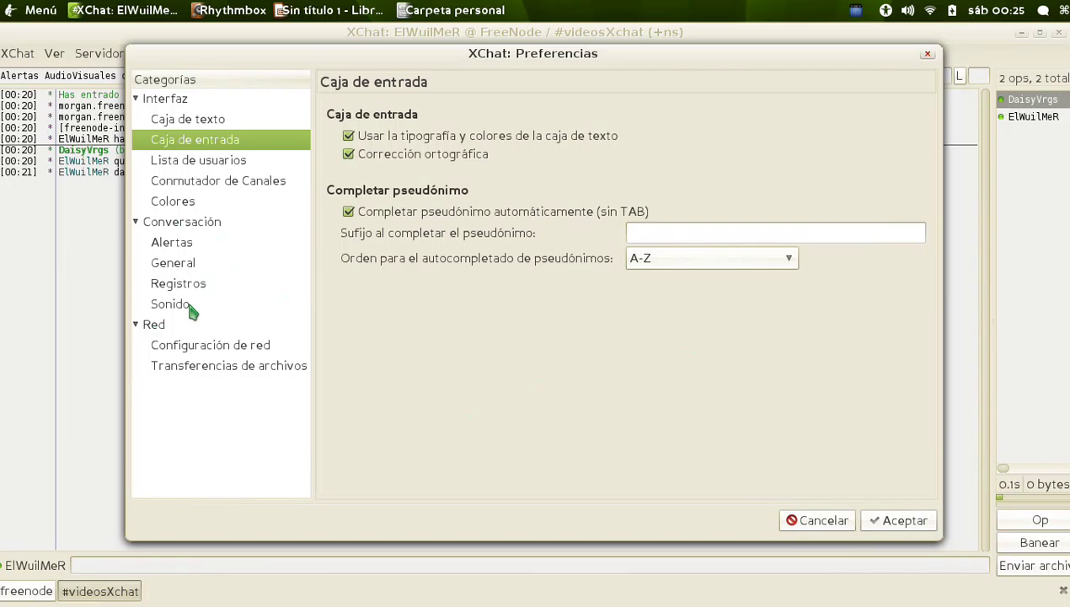
- Open the Sonido settings and review the external playback program and the sound files folder path
left_click(184, 305)
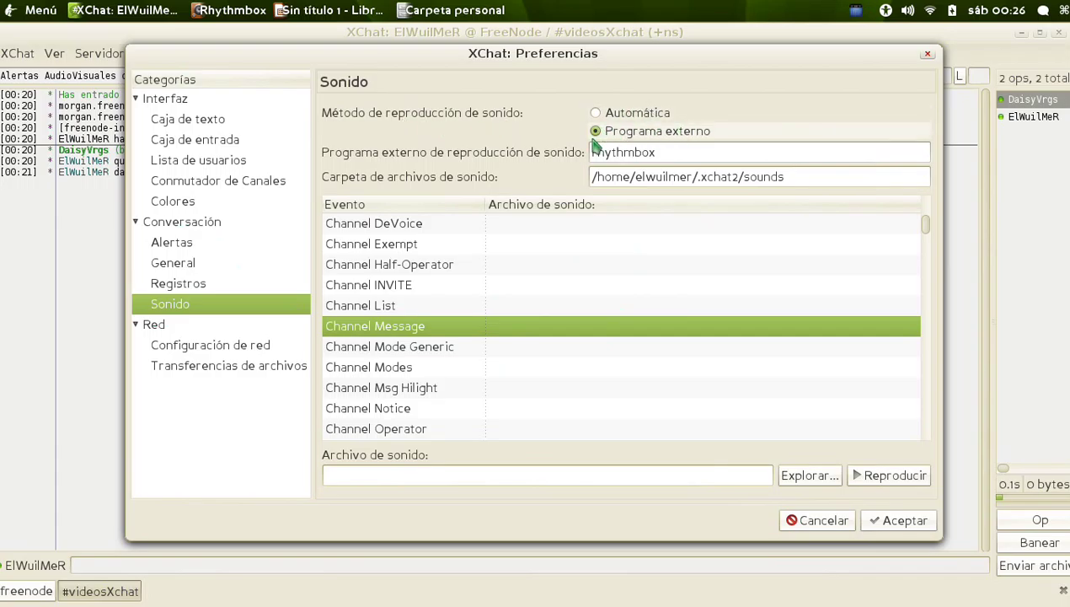
double_click(701, 153)
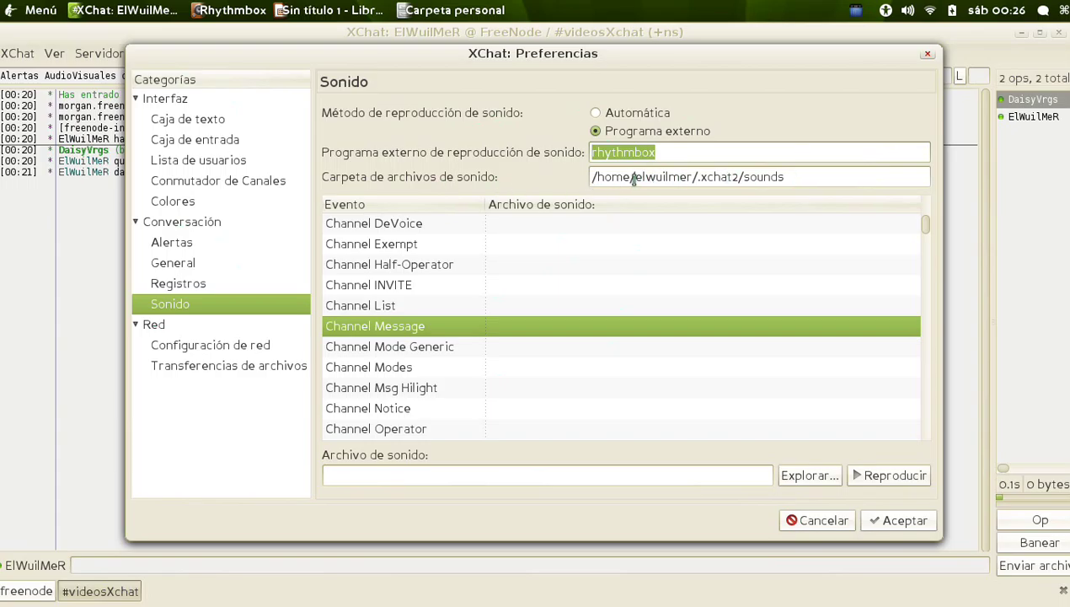
left_click_drag(629, 177, 597, 177)
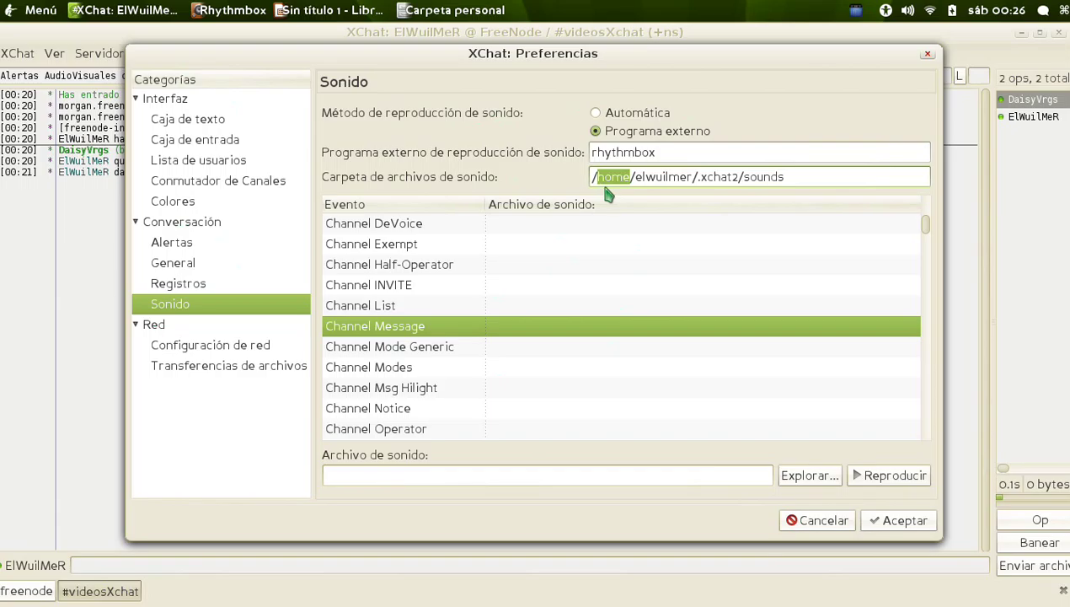
left_click_drag(689, 177, 733, 179)
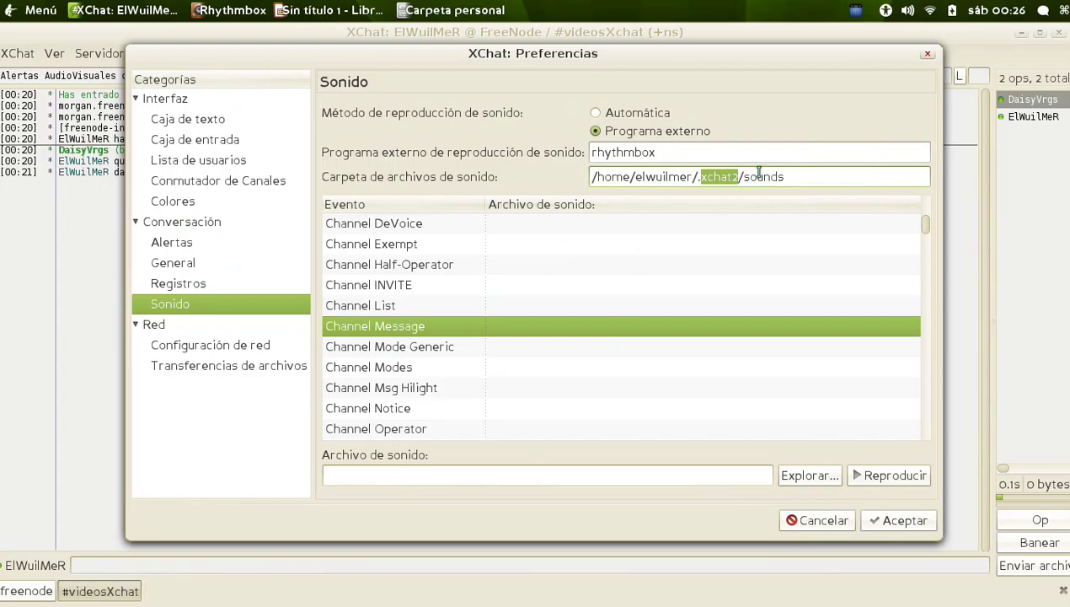
- Switch to the file manager and show the hidden files in the home folder
left_click(439, 10)
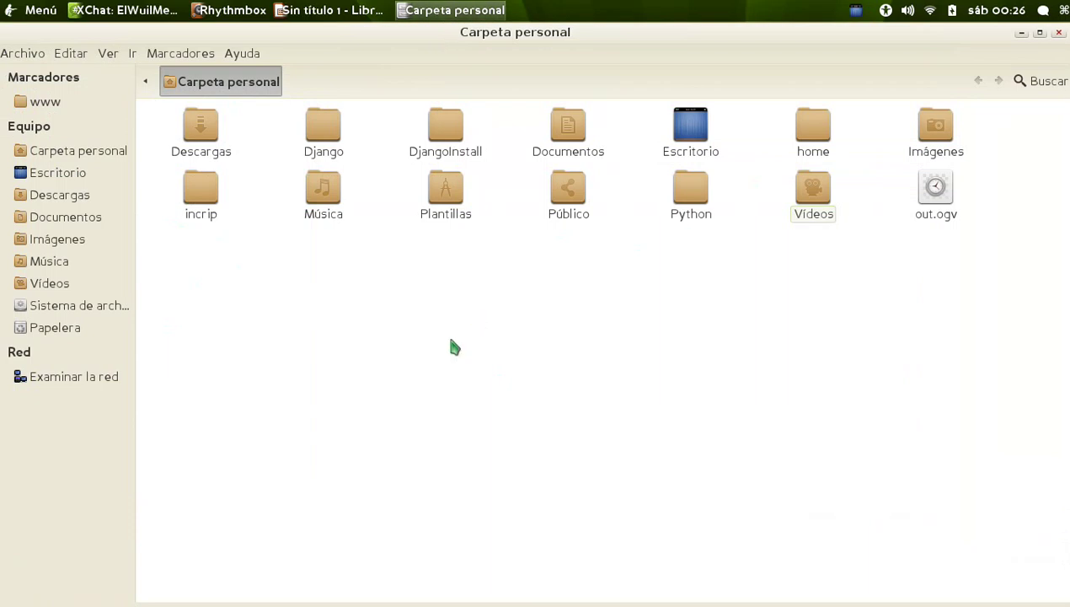
left_click(116, 56)
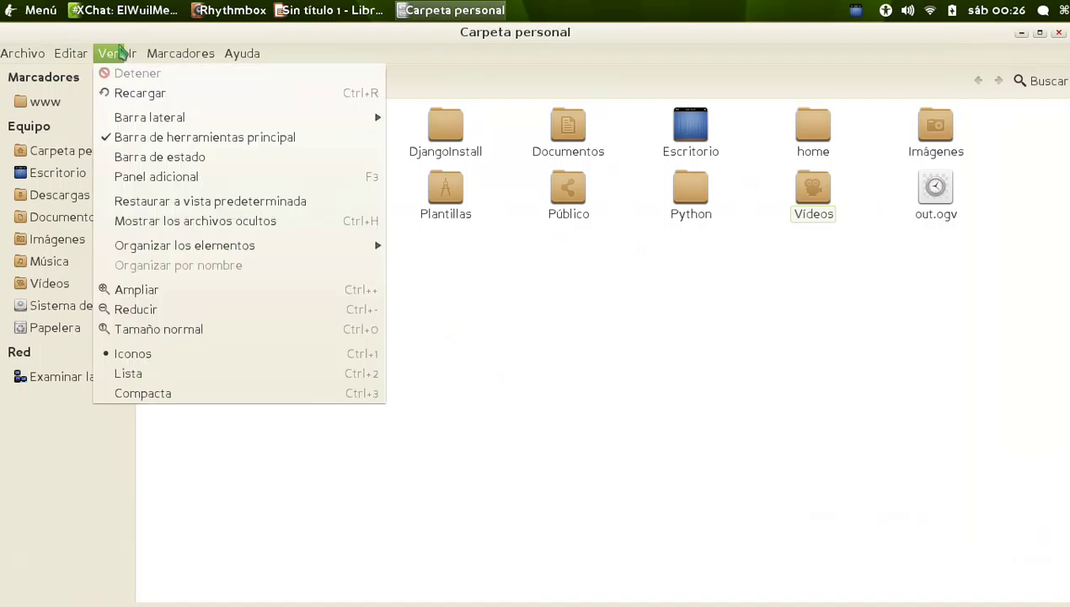
left_click(118, 55)
left_click(109, 56)
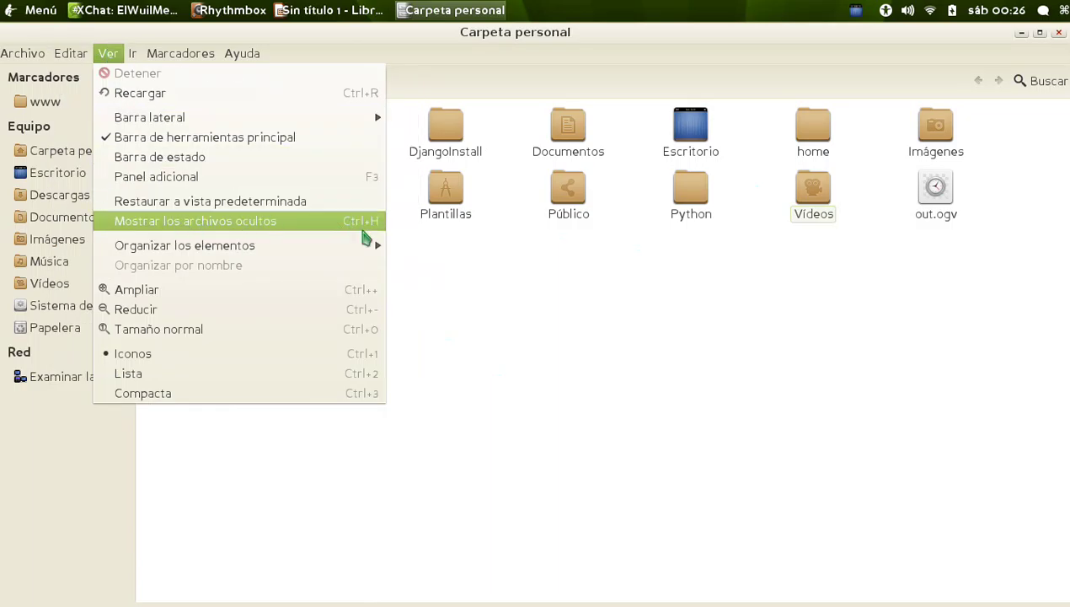
left_click(348, 221)
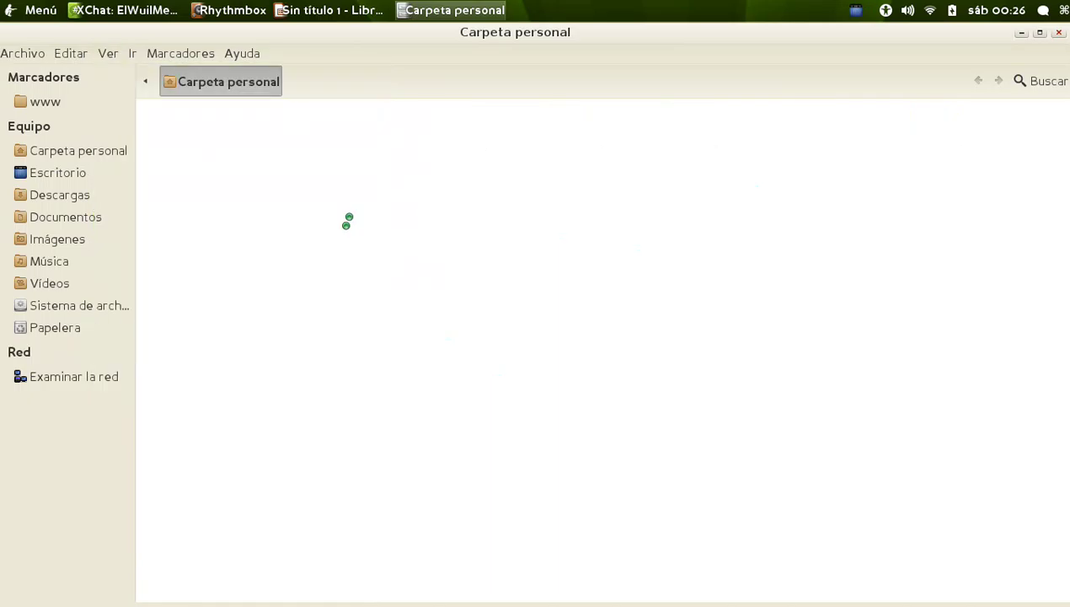
left_click_drag(988, 531, 287, 247)
left_click(1003, 358)
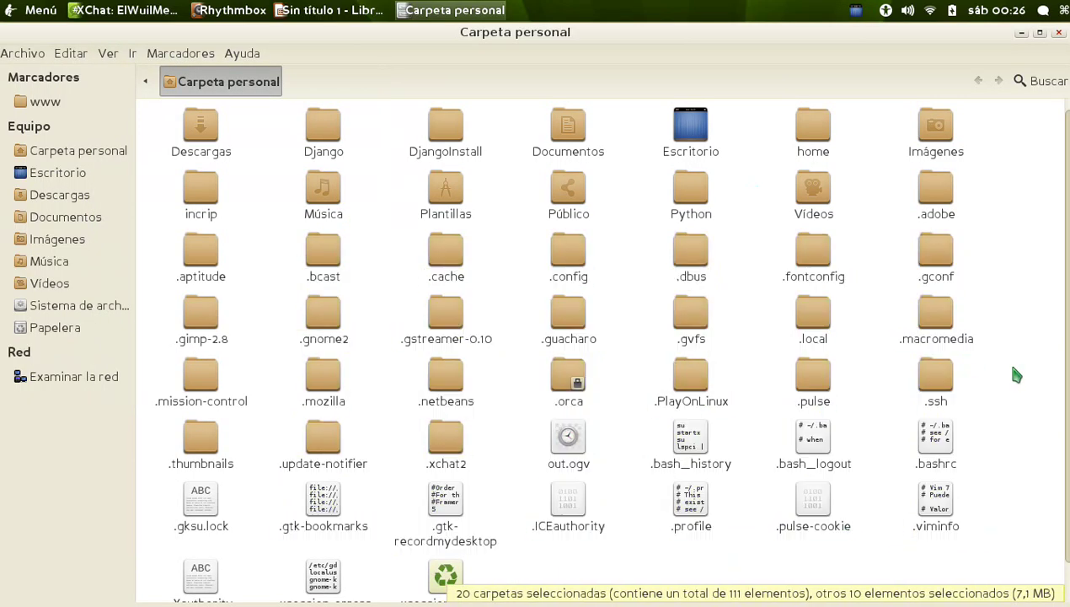
- Create a folder named "sounds" inside the hidden .xchat2 folder
double_click(447, 445)
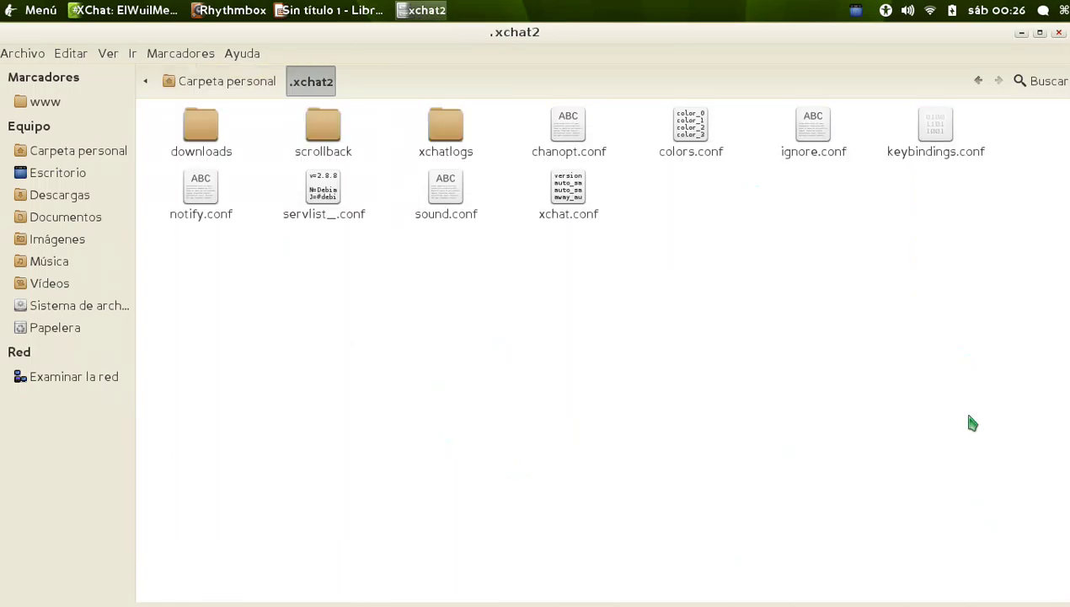
left_click_drag(922, 399, 410, 407)
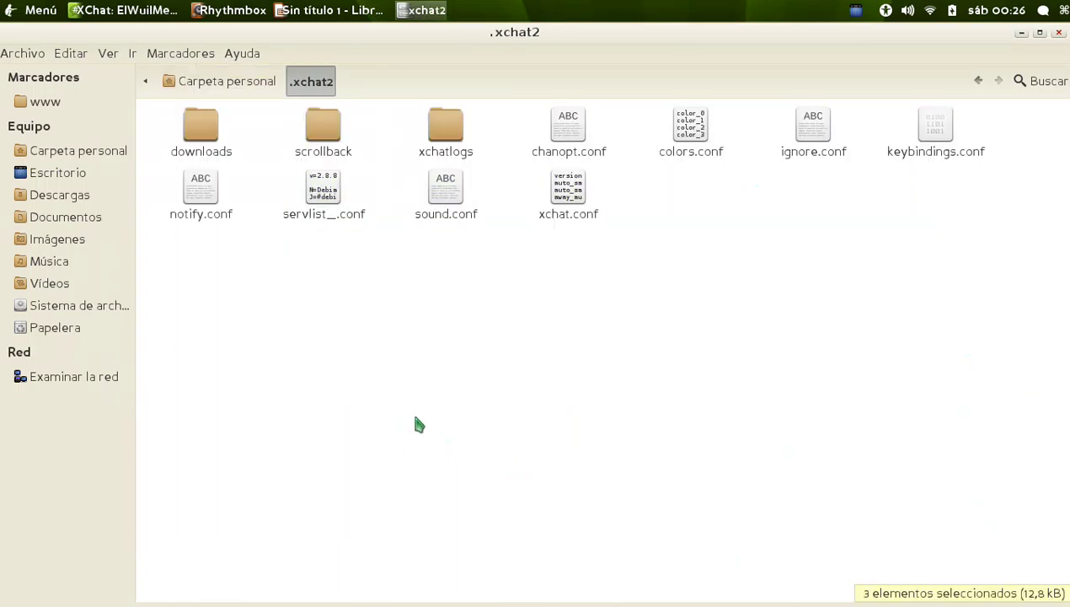
right_click(390, 329)
left_click(493, 340)
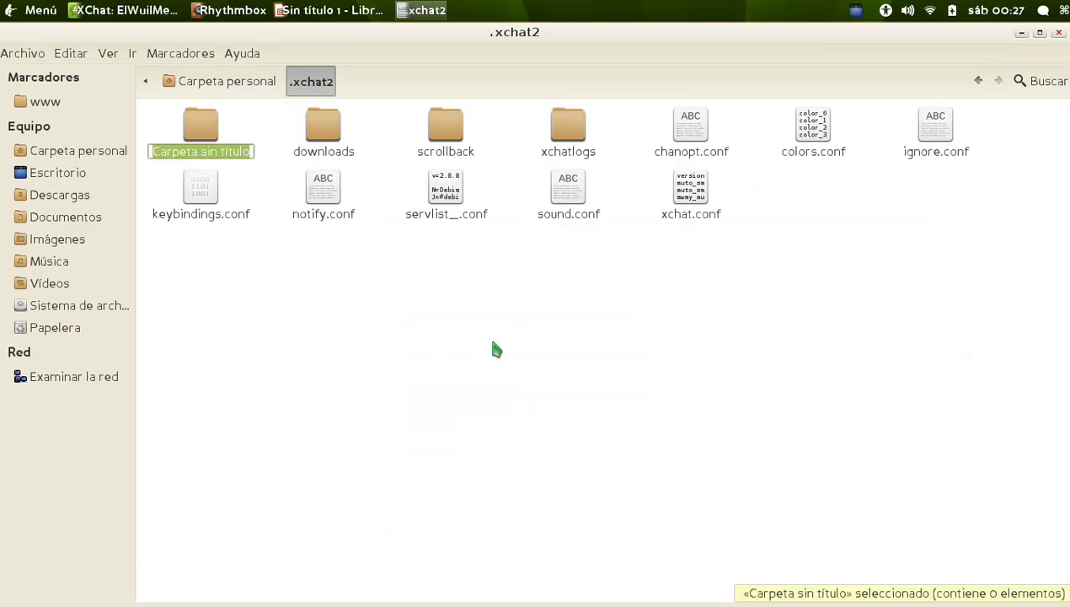
type("sou")
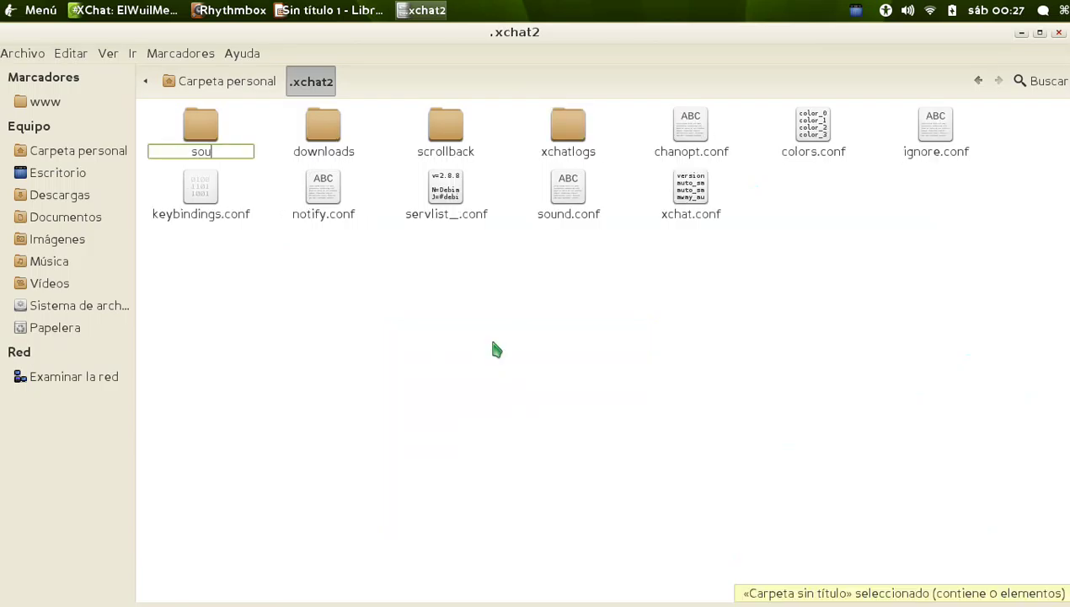
type("nds")
key("Return")
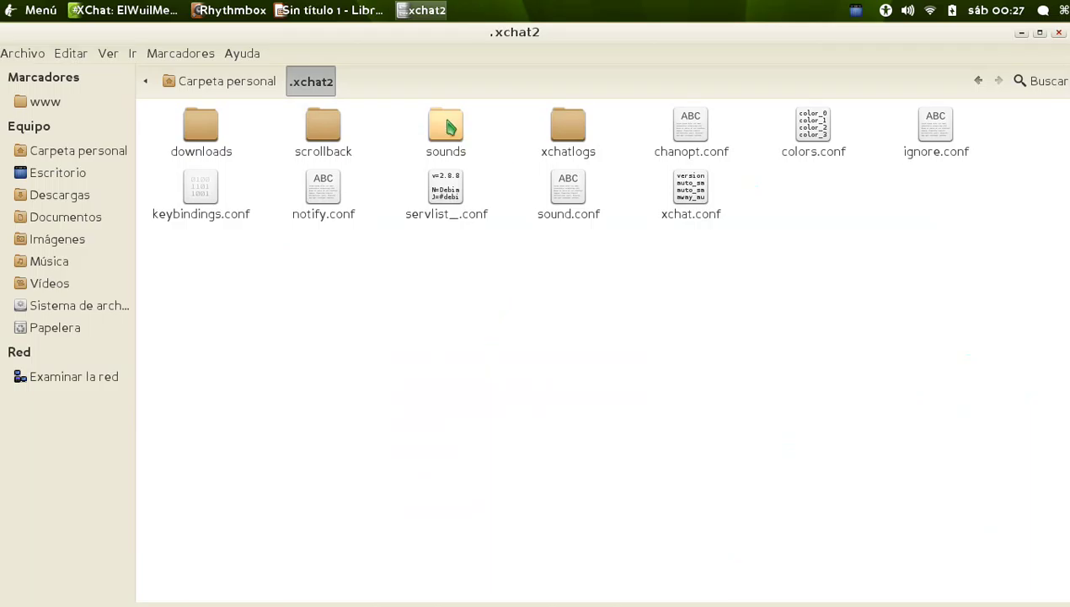
- Open the new sounds folder and display the Música folder in a second tab
double_click(447, 126)
key("F3")
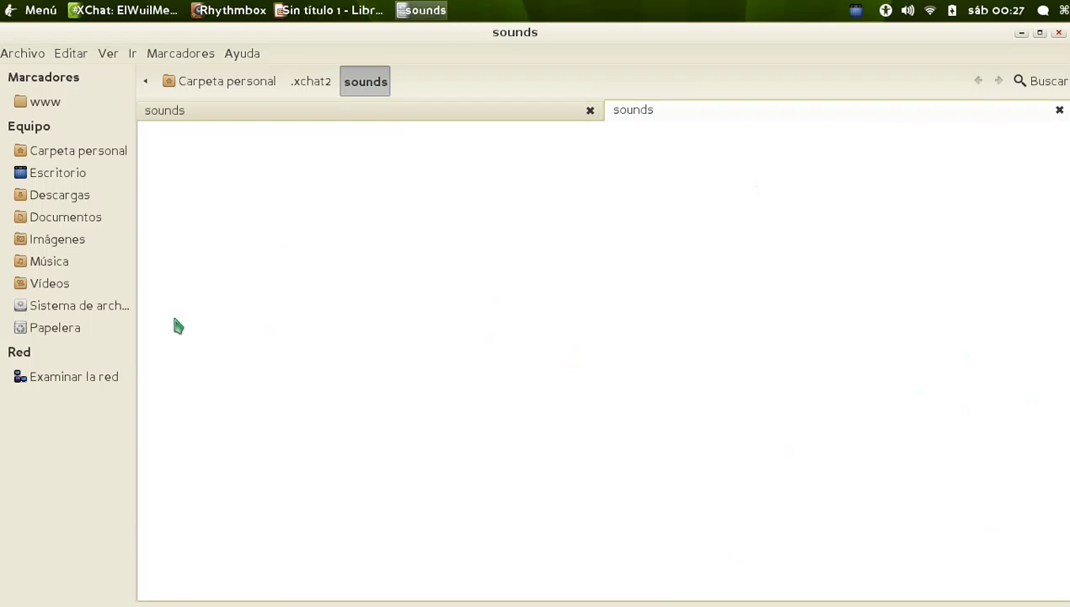
left_click(56, 262)
left_click_drag(993, 379, 201, 139)
right_click(200, 152)
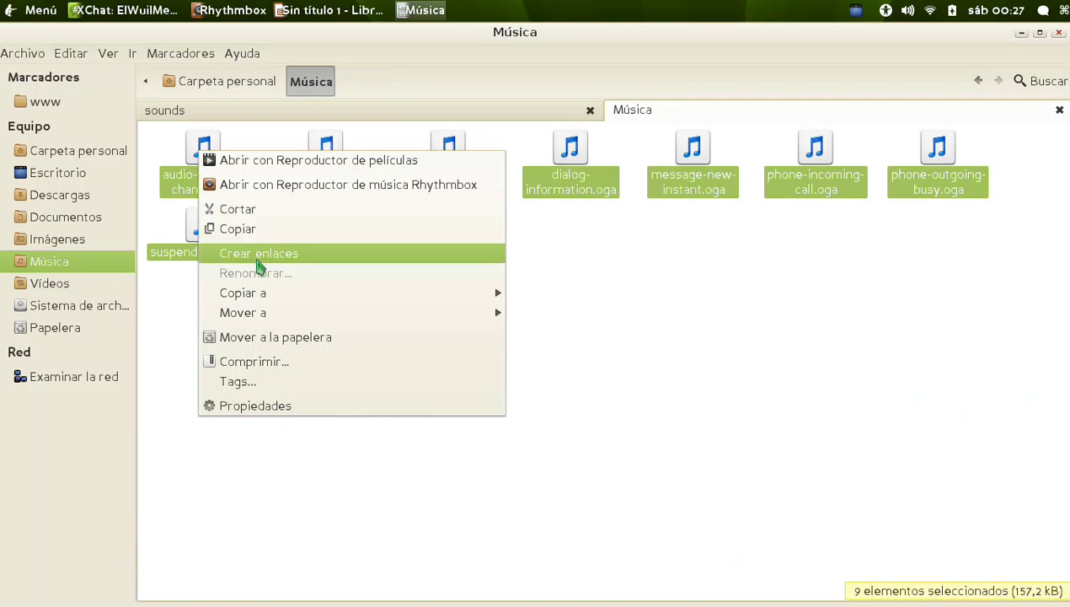
left_click(819, 351)
left_click(1001, 340)
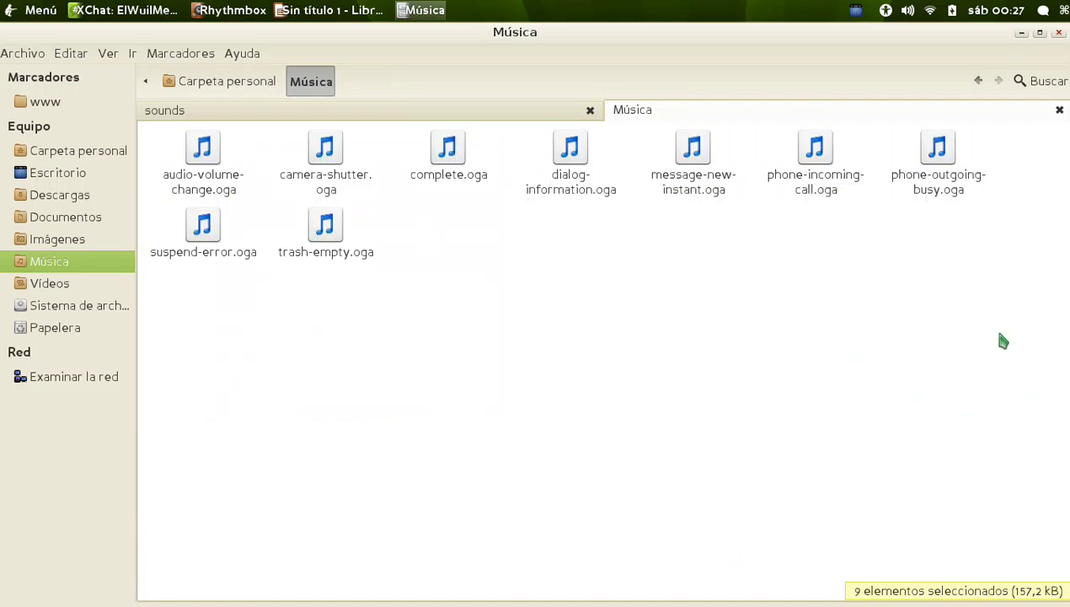
- Copy all the .oga sound files from the Música folder into the sounds folder
left_click_drag(1016, 384, 208, 172)
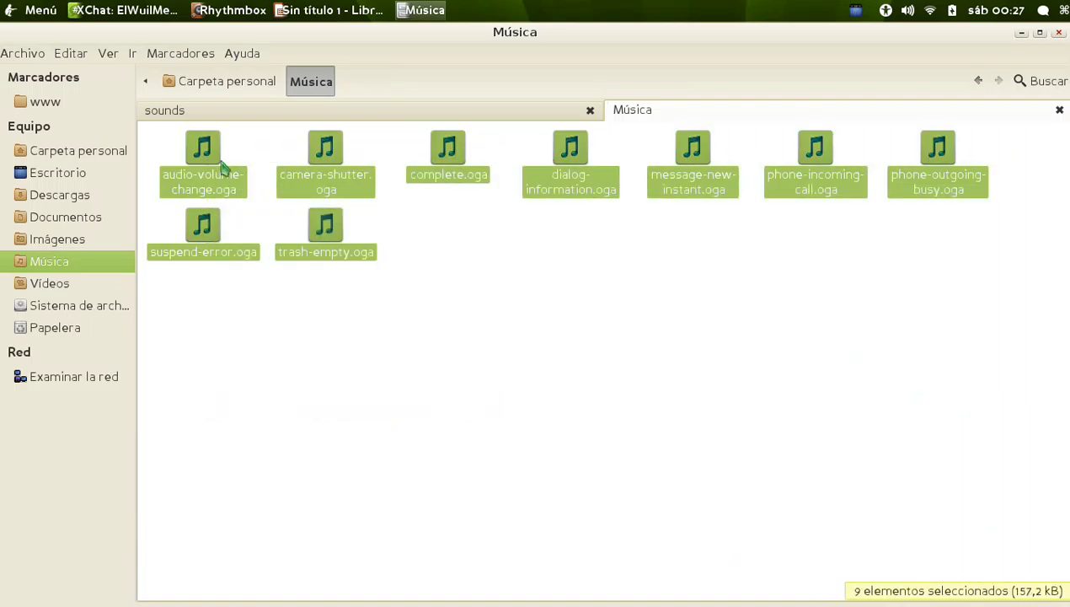
right_click(211, 153)
left_click(262, 232)
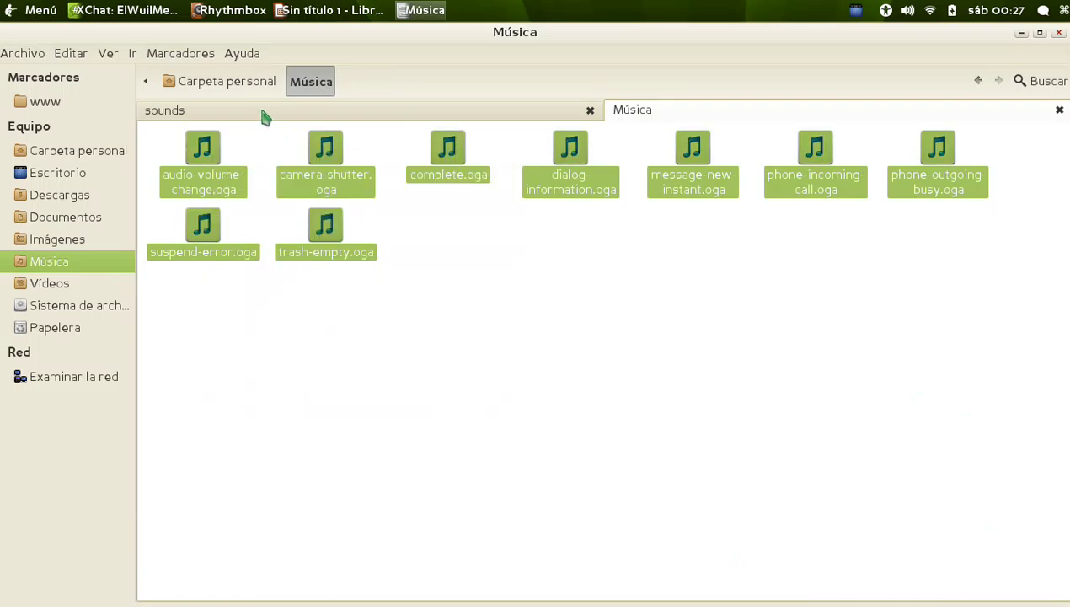
left_click(266, 112)
right_click(447, 282)
left_click(516, 379)
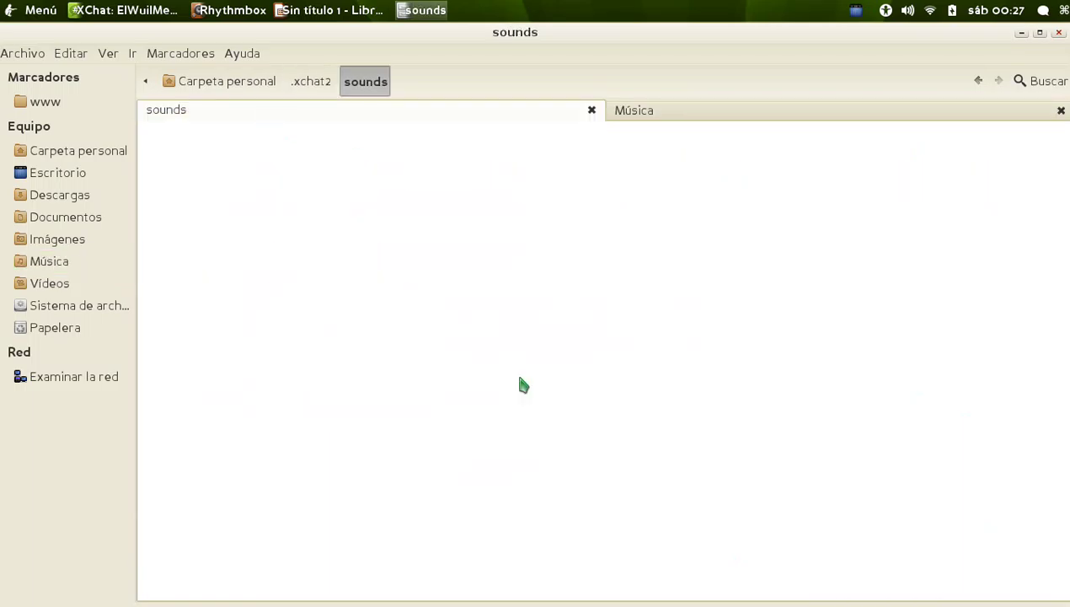
left_click(573, 339)
left_click_drag(552, 375, 913, 250)
- Return to the XChat preferences, assign complete.oga from Música as the Channel Message sound, and accept the preferences
left_click(1021, 34)
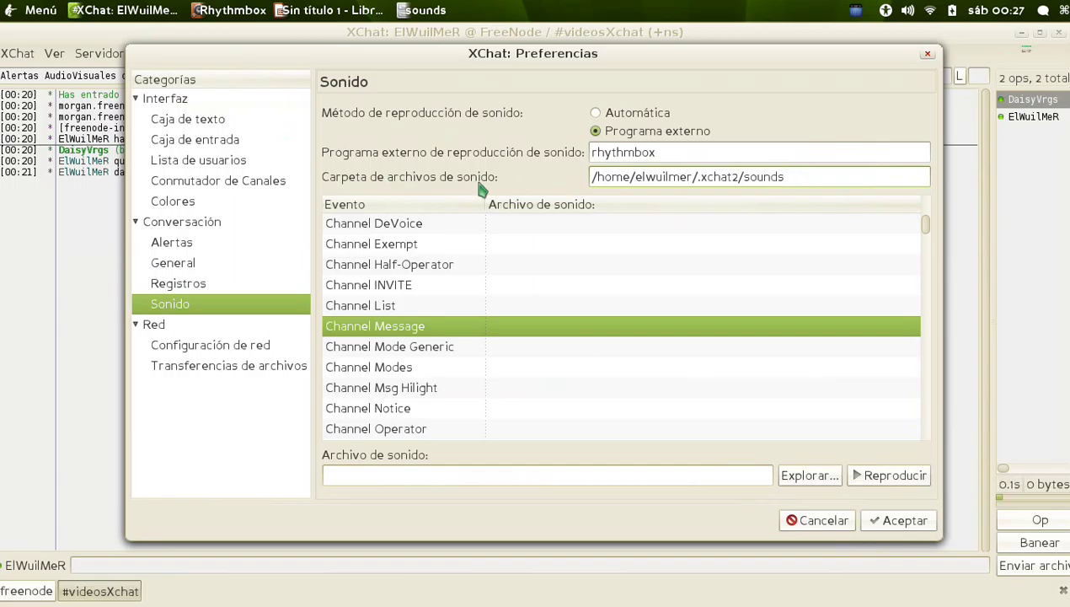
scroll(401, 291, "up", 3)
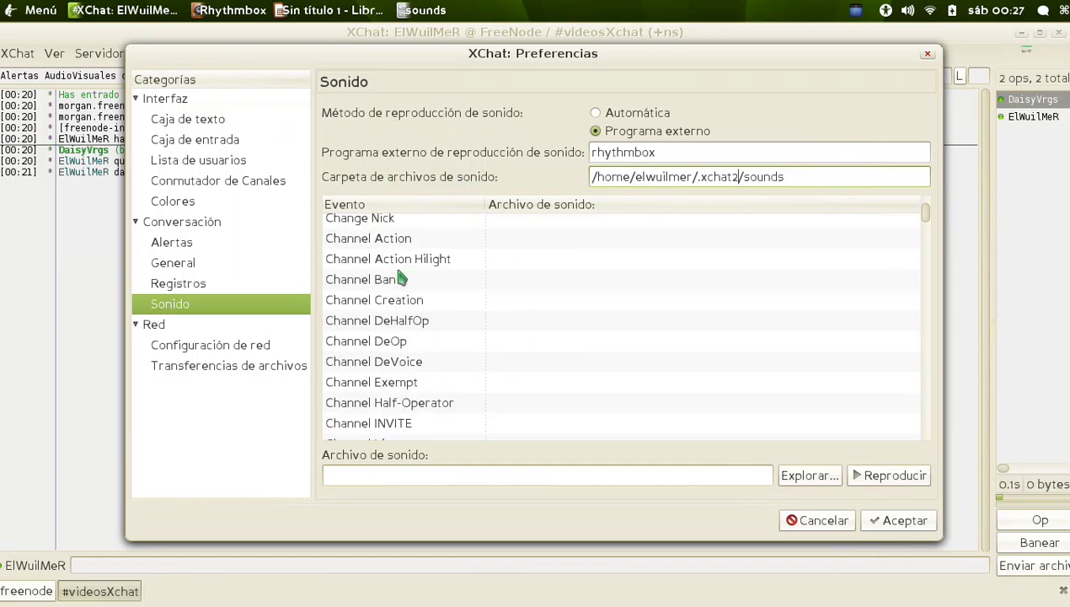
scroll(405, 272, "down", 3)
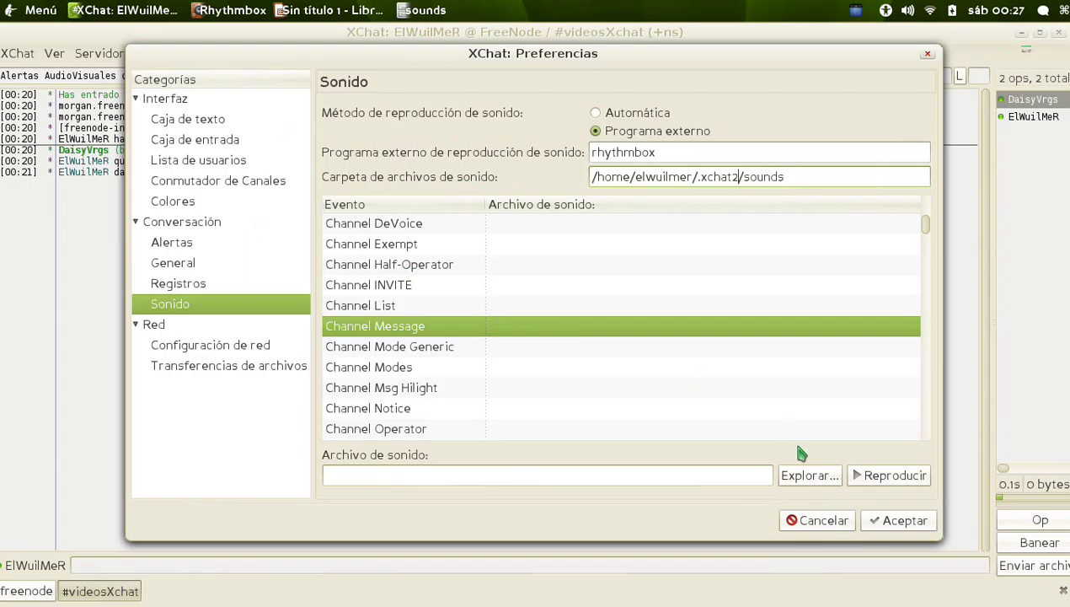
left_click(806, 477)
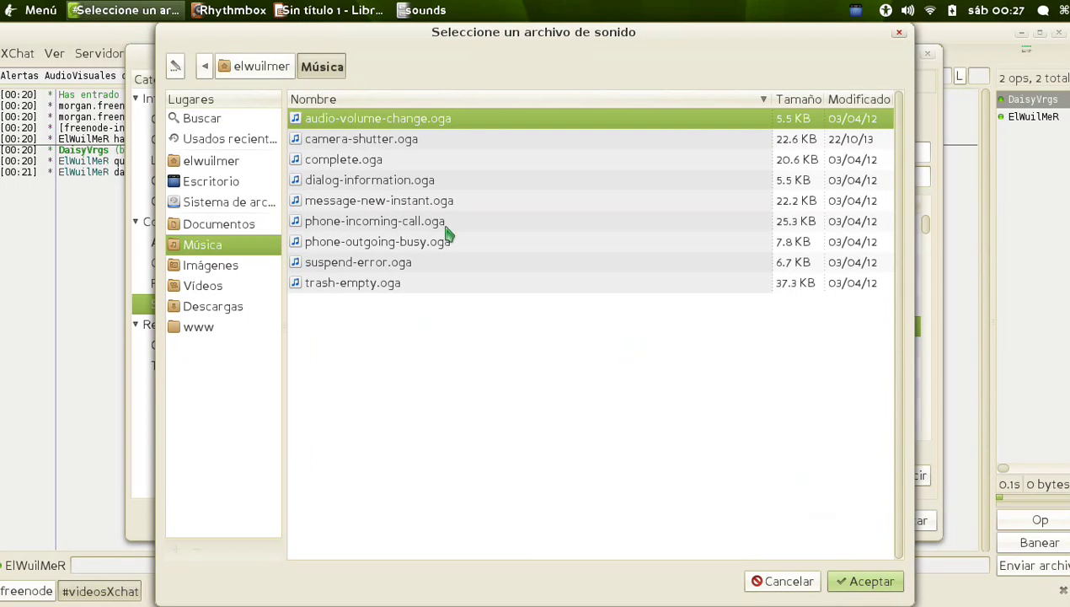
left_click(344, 165)
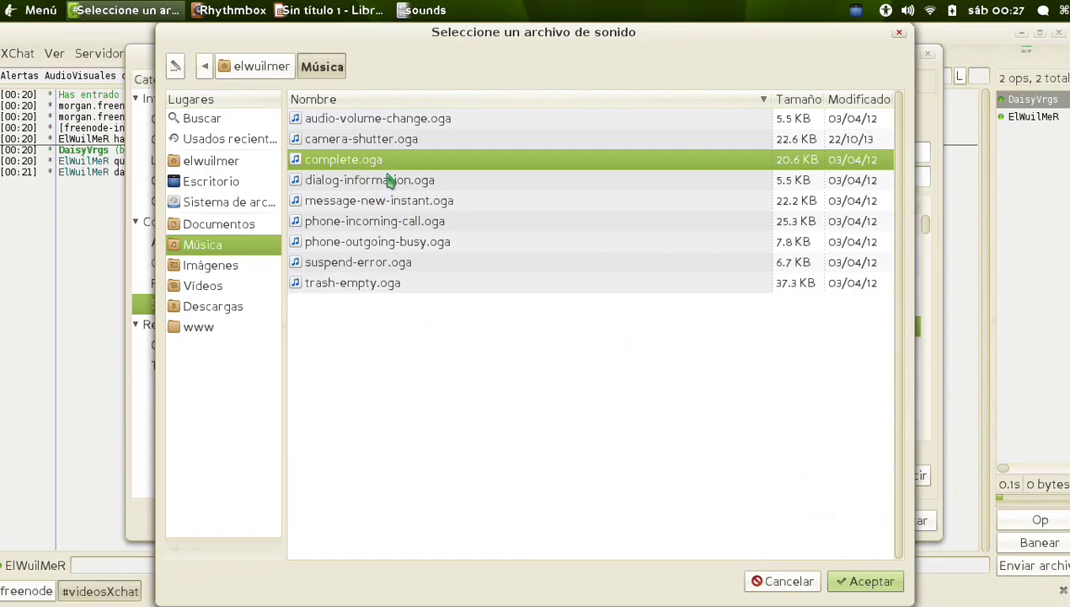
left_click(876, 581)
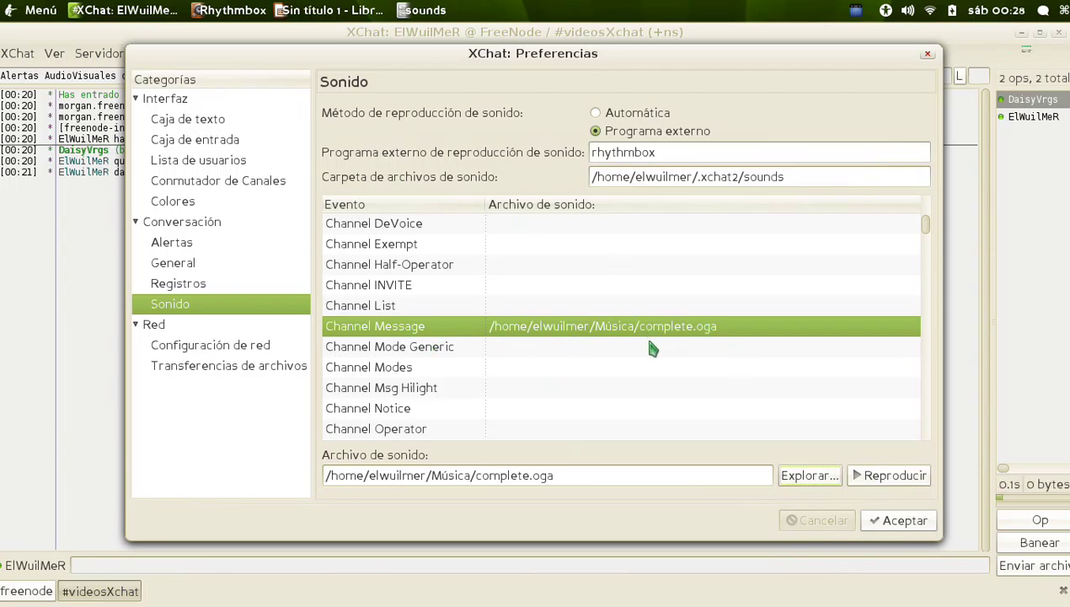
left_click(891, 520)
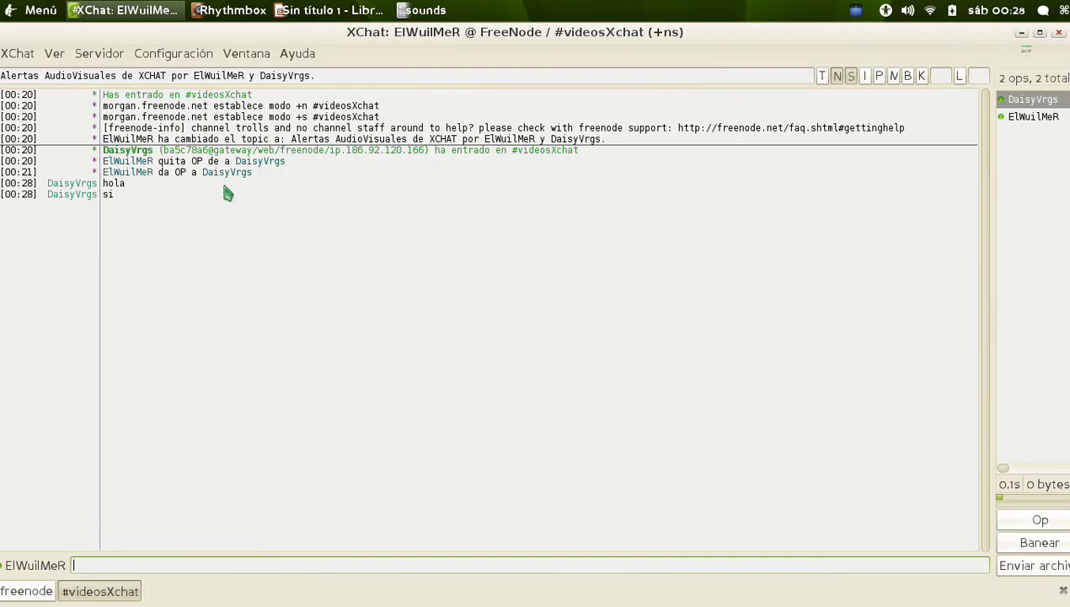
- Reopen the preferences and, under Alertas, enable system tray balloons for channel, private and highlighted messages
left_click(166, 61)
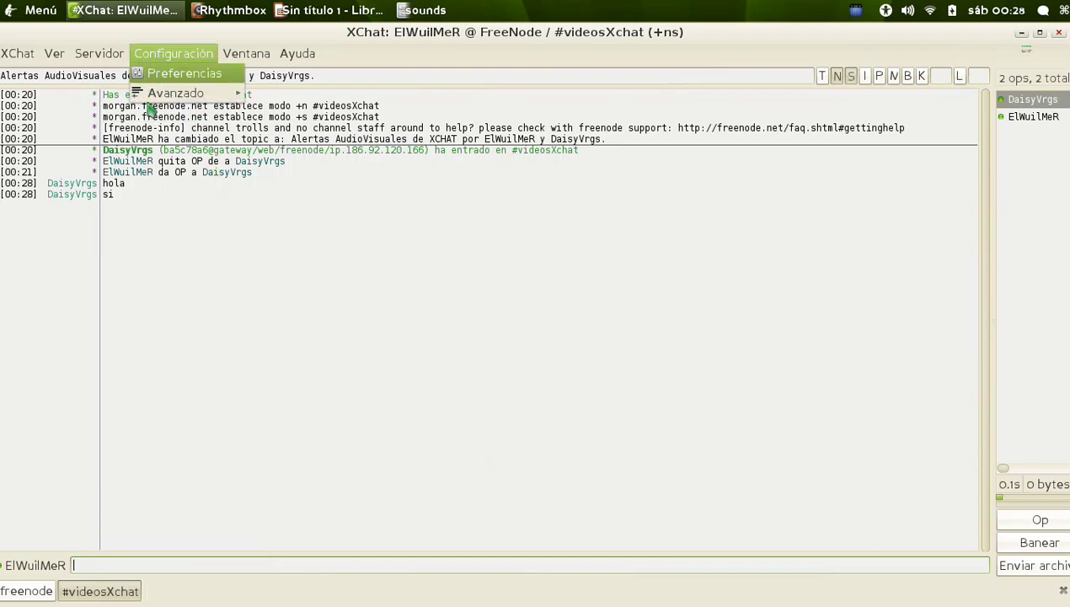
left_click(171, 78)
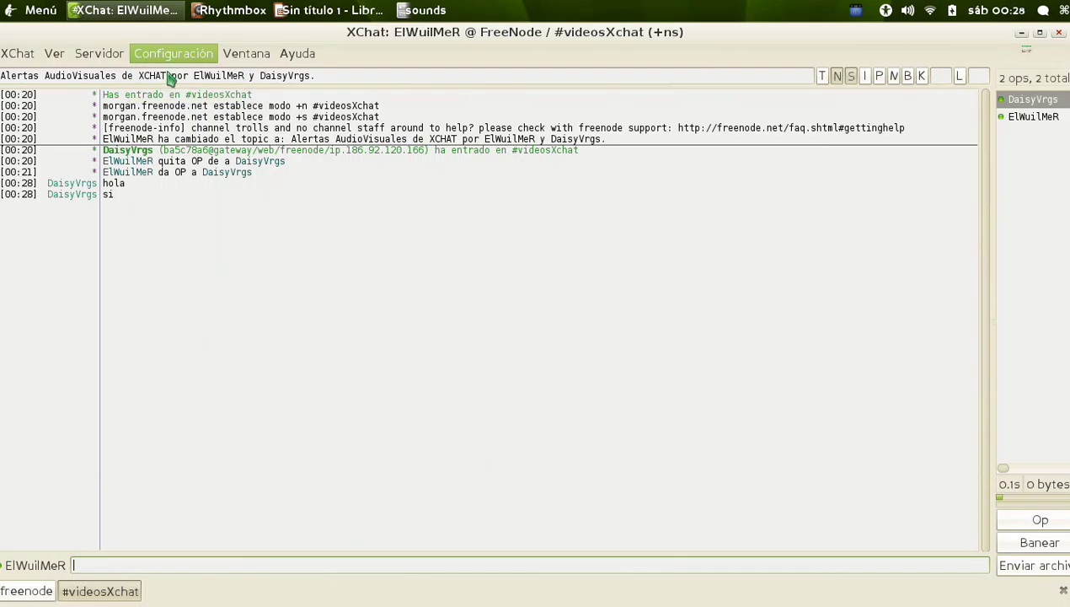
left_click_drag(437, 51, 565, 54)
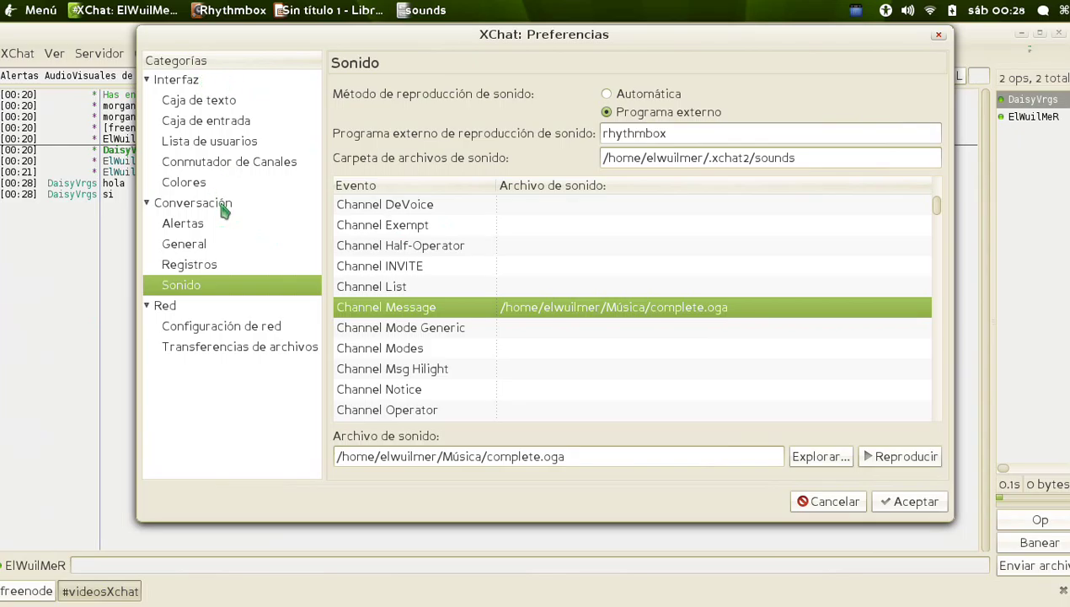
left_click(182, 226)
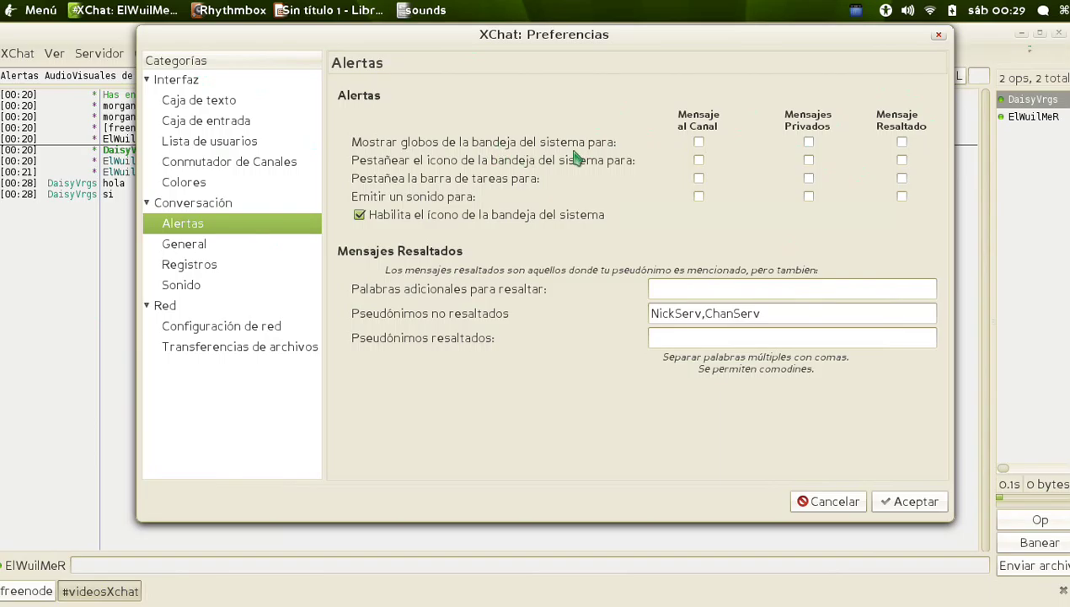
left_click(699, 141)
left_click(809, 143)
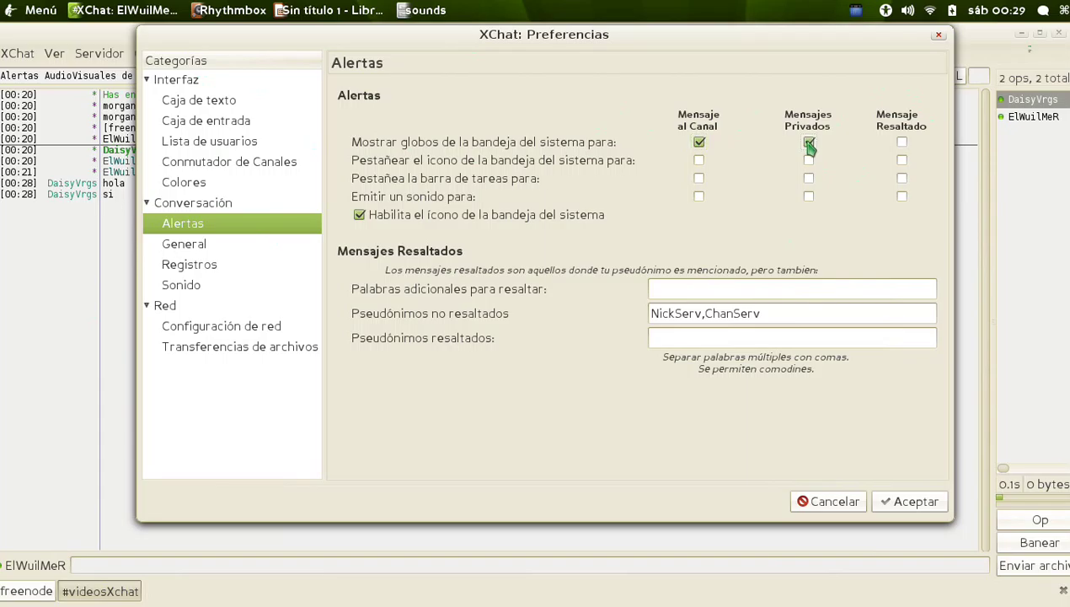
left_click(902, 143)
- Enable the tray icon blinking and taskbar blinking alerts for private and highlighted messages
left_click(810, 161)
left_click(902, 162)
left_click(809, 178)
left_click(903, 179)
- Enable the sound alert for private, highlighted and channel messages
left_click(809, 196)
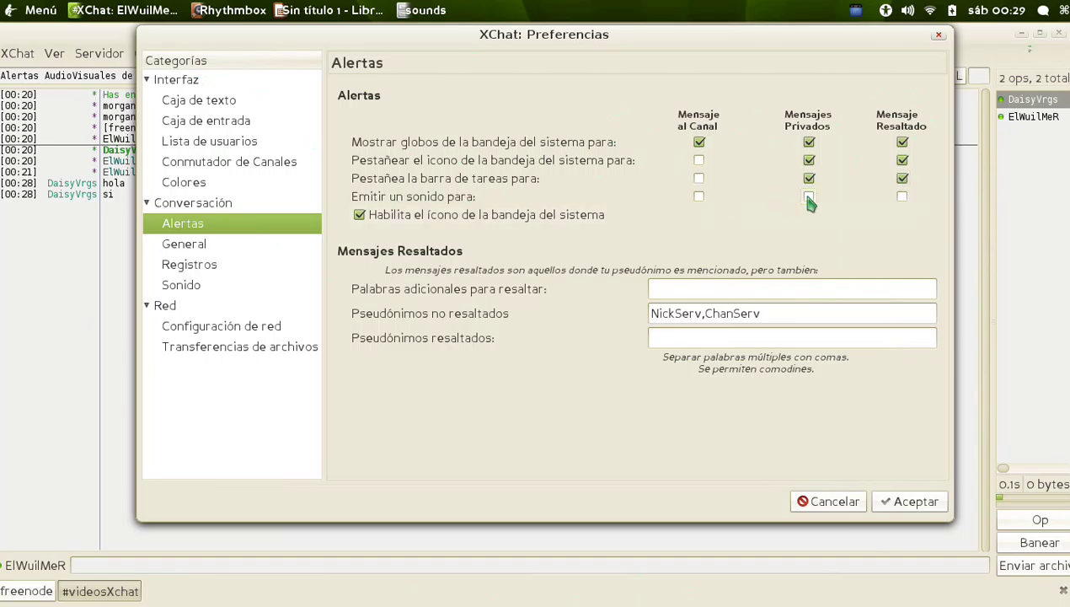
left_click(901, 196)
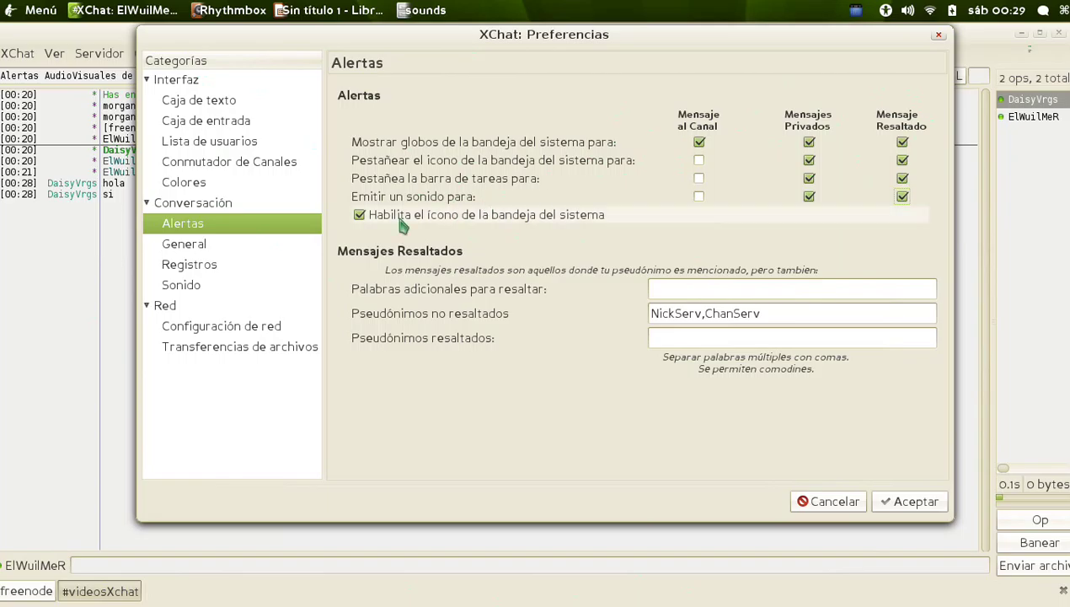
left_click(699, 195)
- In the Caja de entrada preferences, set the nickname completion suffix to ";" and accept the preferences
left_click(218, 127)
left_click(716, 215)
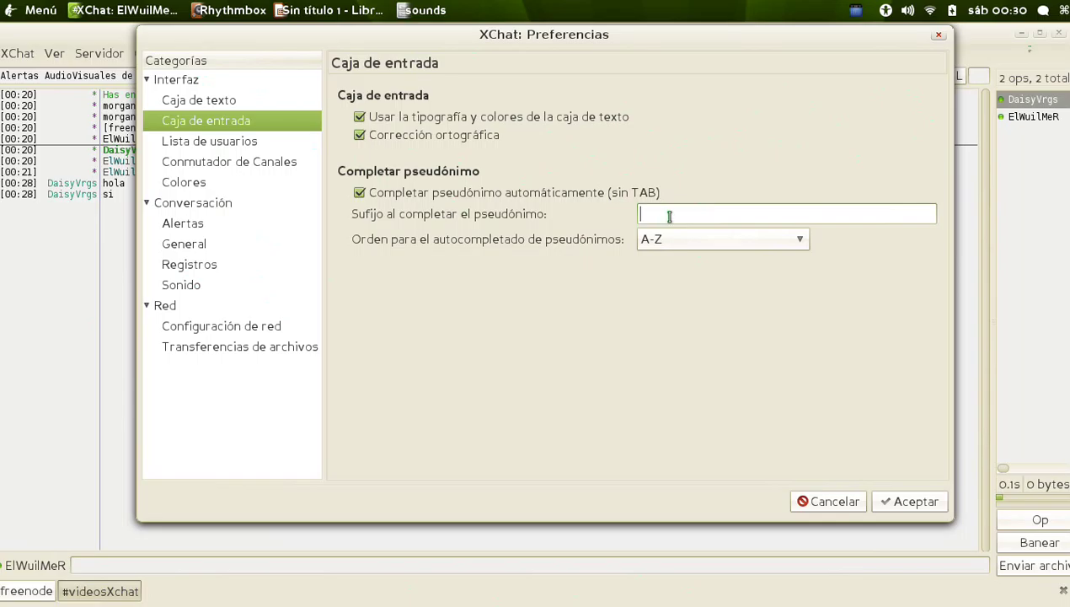
type(",")
key("BackSpace")
type(";")
left_click(909, 503)
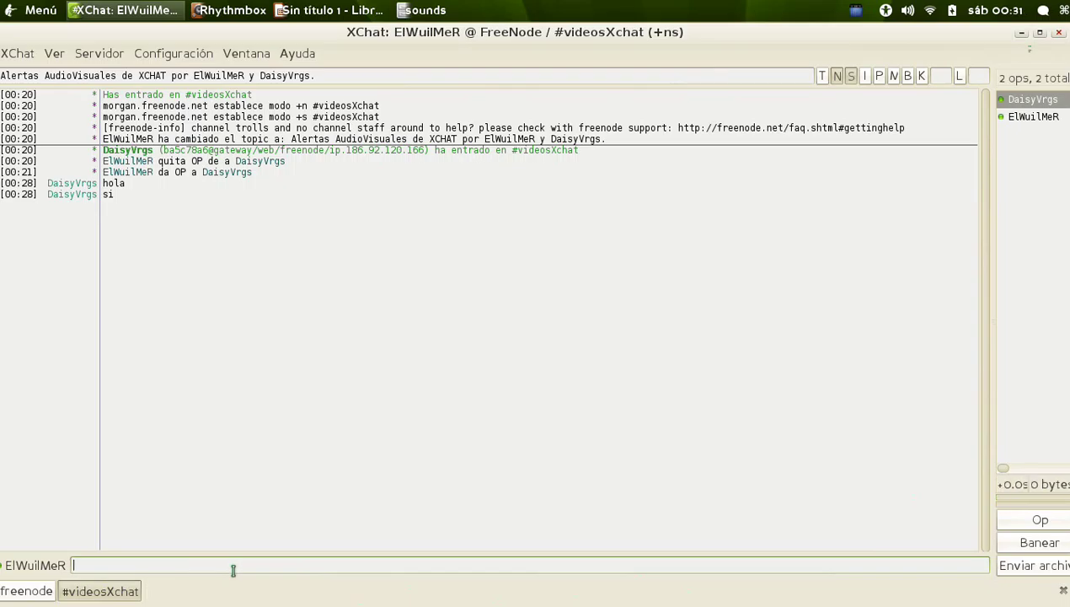
- Enter the first three letters of your own nickname in the #videosXchat message box, autocomplete it, and check the added suffix
type("elw")
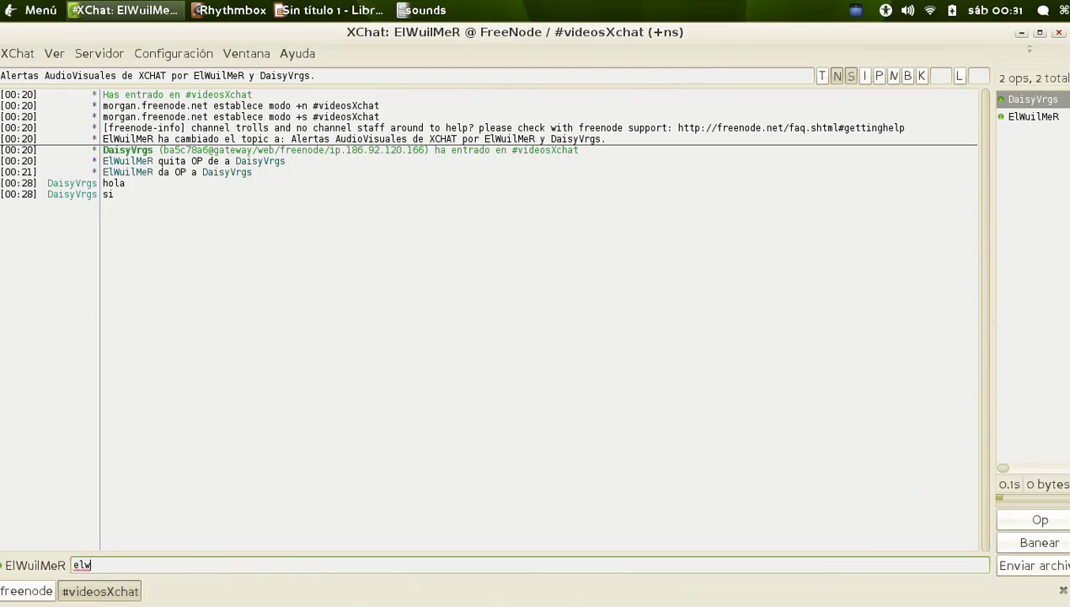
key("Tab")
left_click_drag(134, 564, 123, 566)
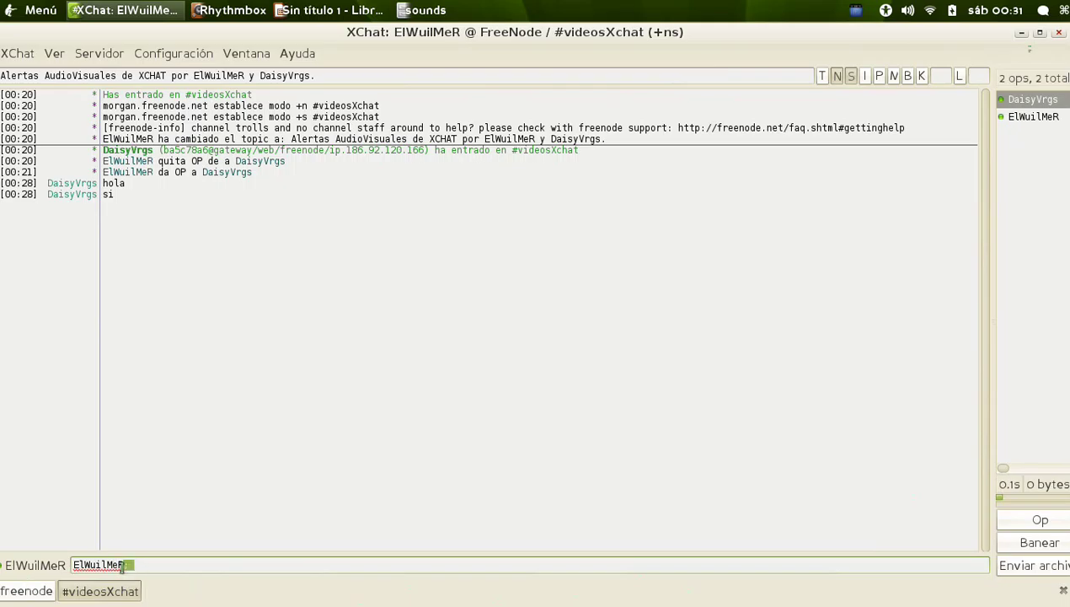
left_click(165, 568)
- View the Tab.png keyboard image from the desktop, then return to XChat and send the completed nickname to the channel
left_click(858, 12)
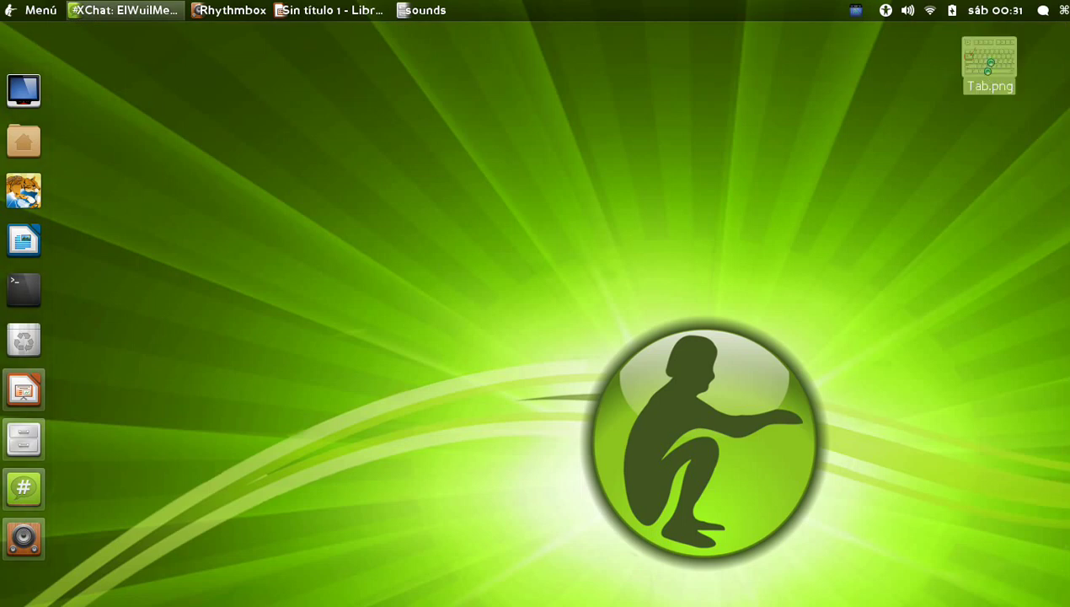
double_click(991, 76)
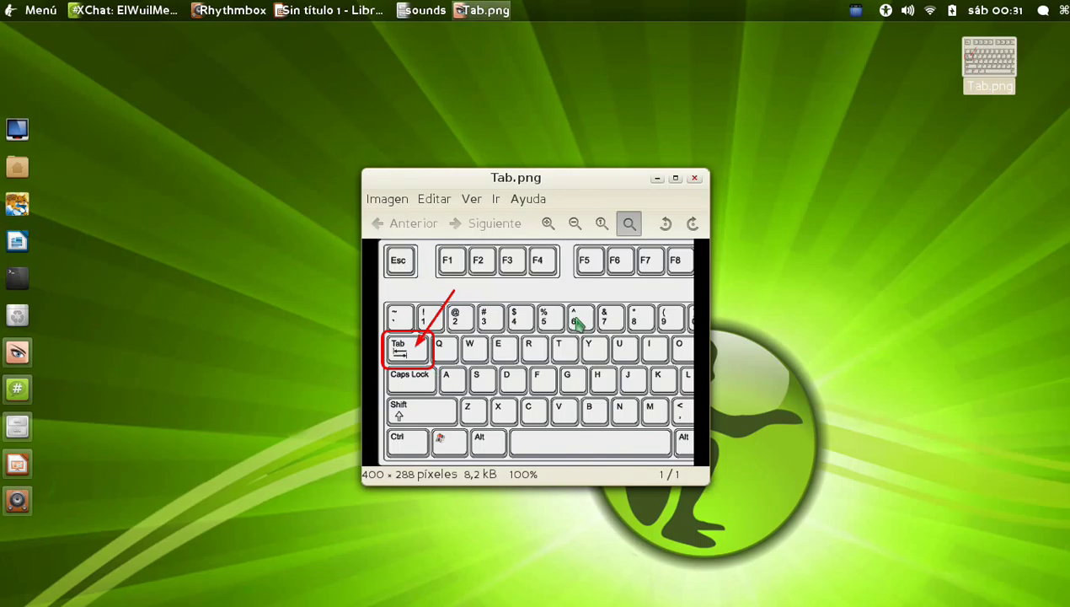
left_click(106, 15)
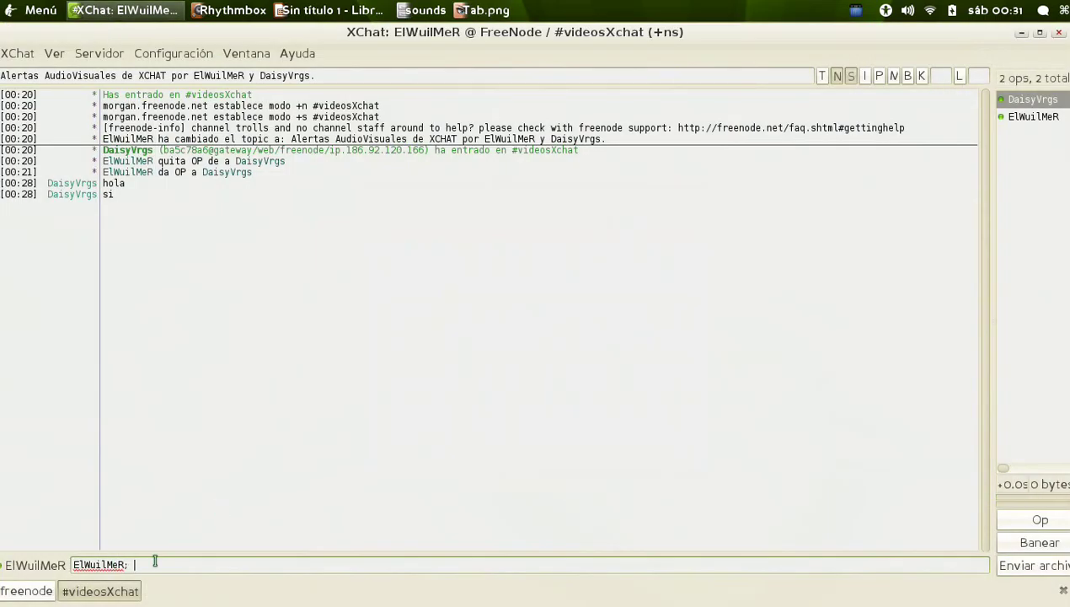
key("Return")
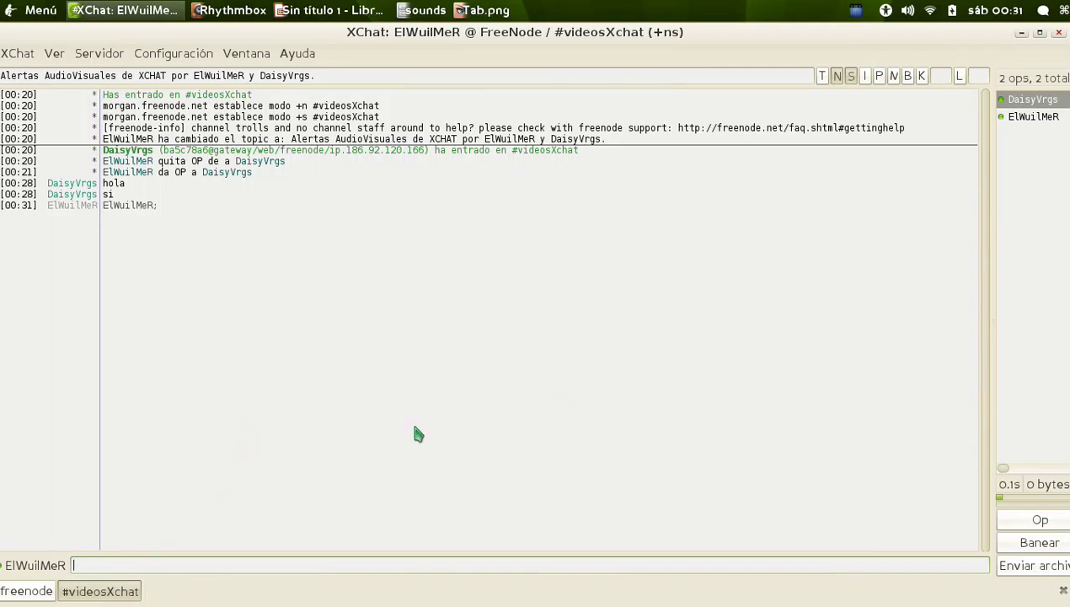
- Reopen the XChat preferences to review the Alertas settings, and close them without changes
left_click(180, 55)
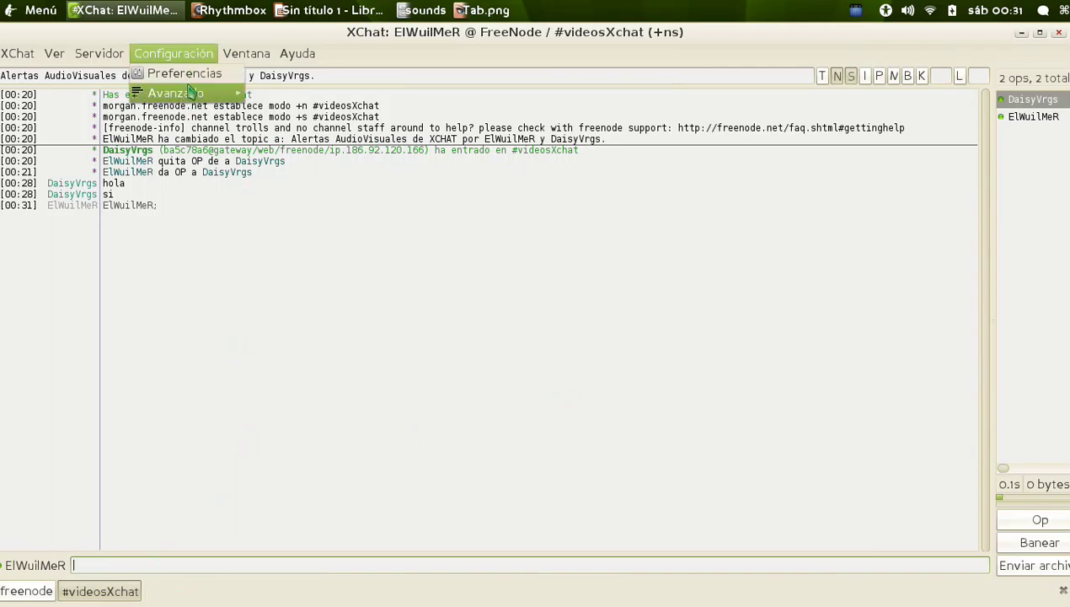
left_click(185, 74)
left_click(59, 221)
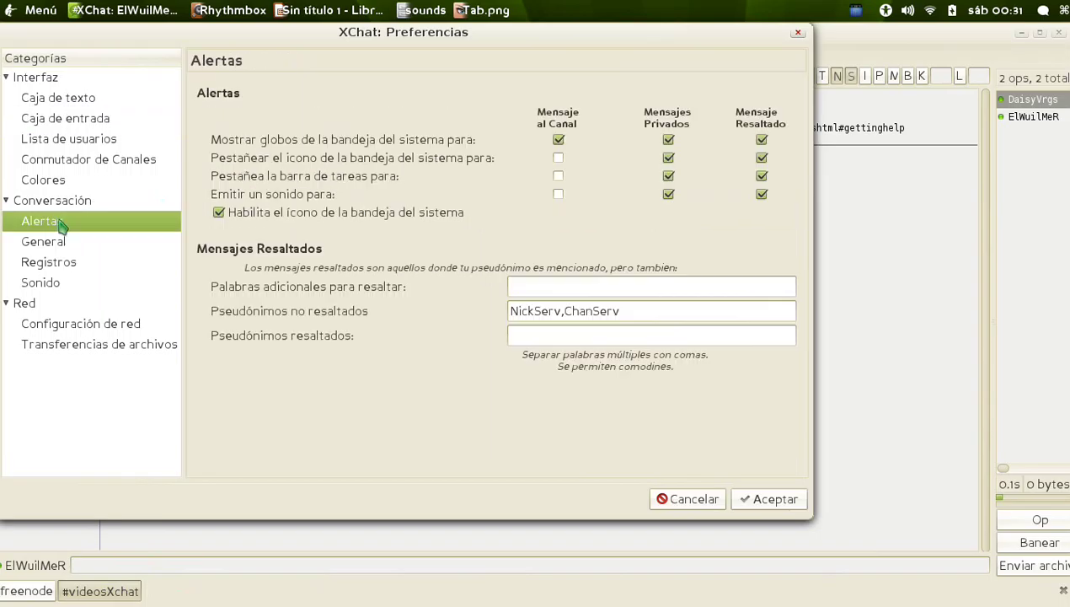
left_click(685, 500)
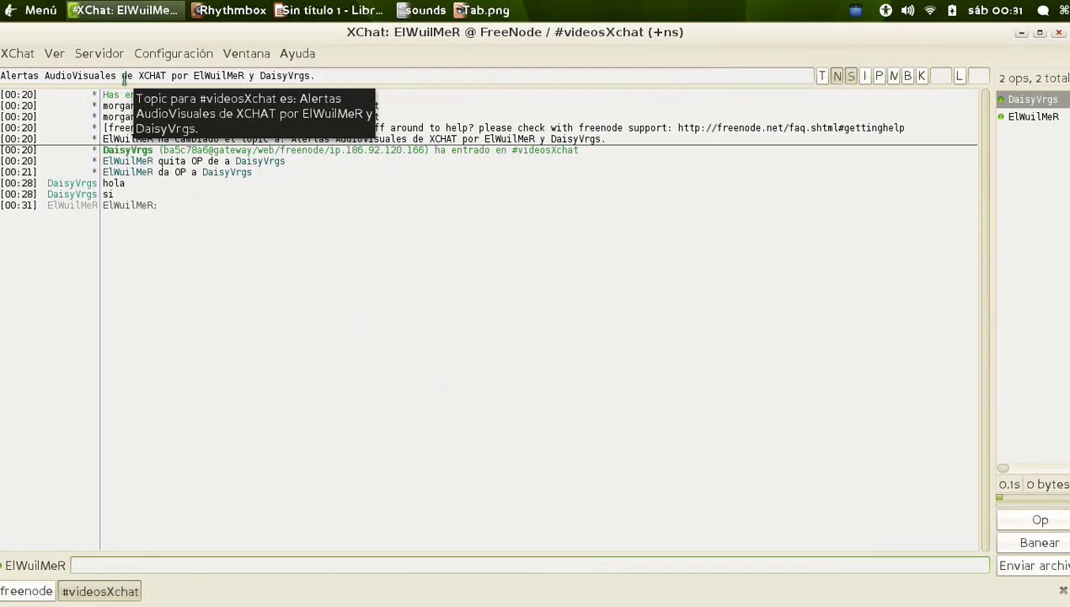
left_click_drag(117, 77, 56, 81)
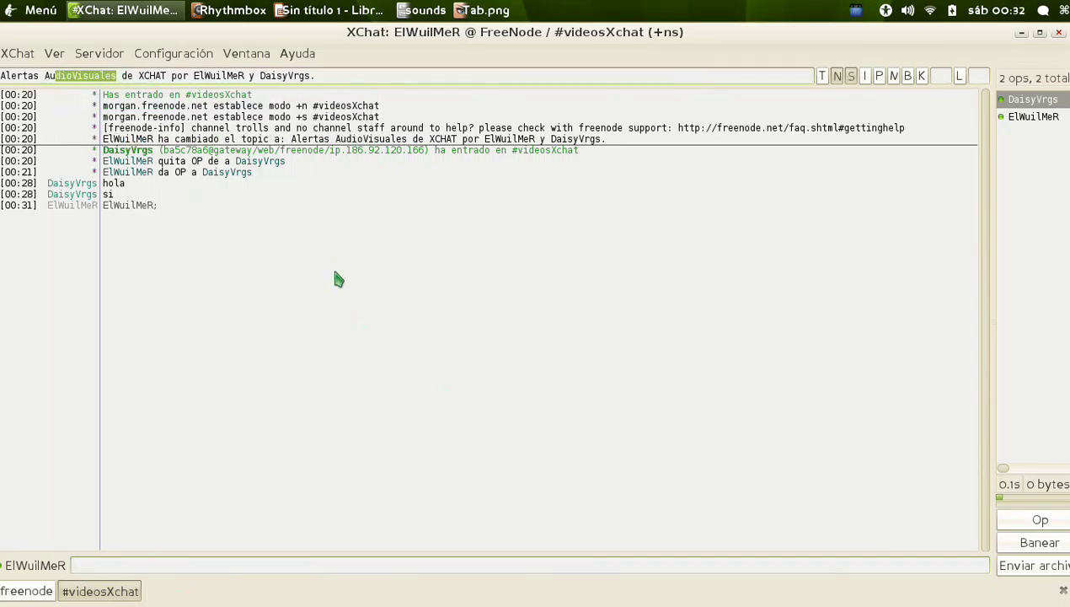